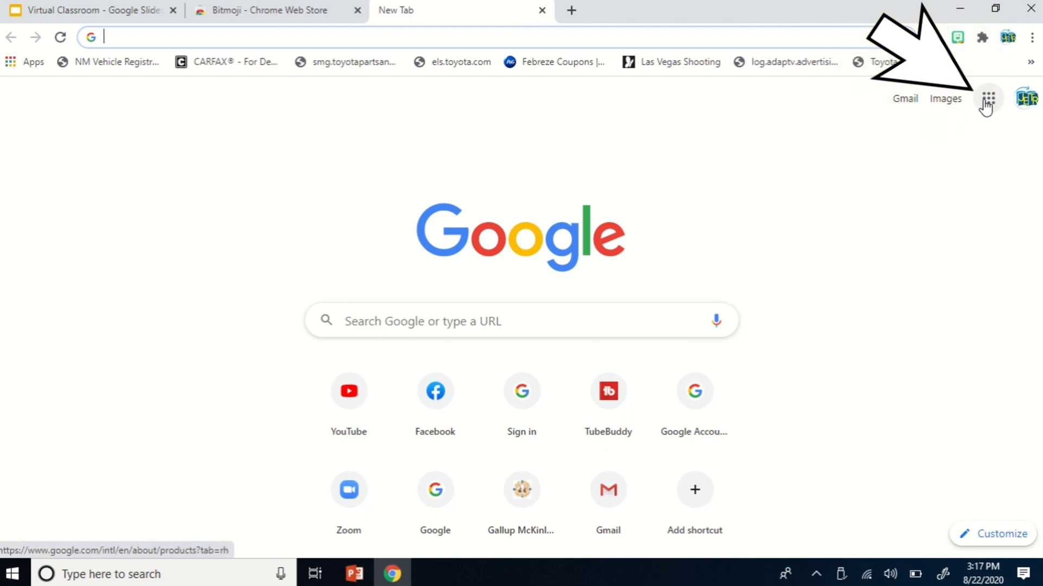
- Open Google Slides from the Google apps menu in the new Chrome tab
{"action": "left_click", "coordinate": [987, 101]}
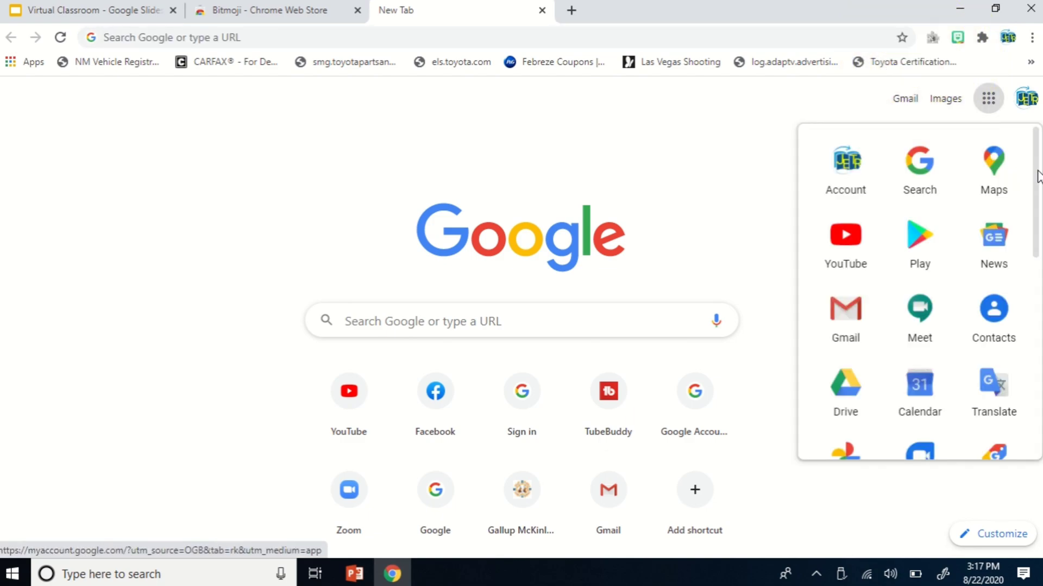
{"action": "left_click_drag", "start_coordinate": [1038, 177], "coordinate": [1039, 313]}
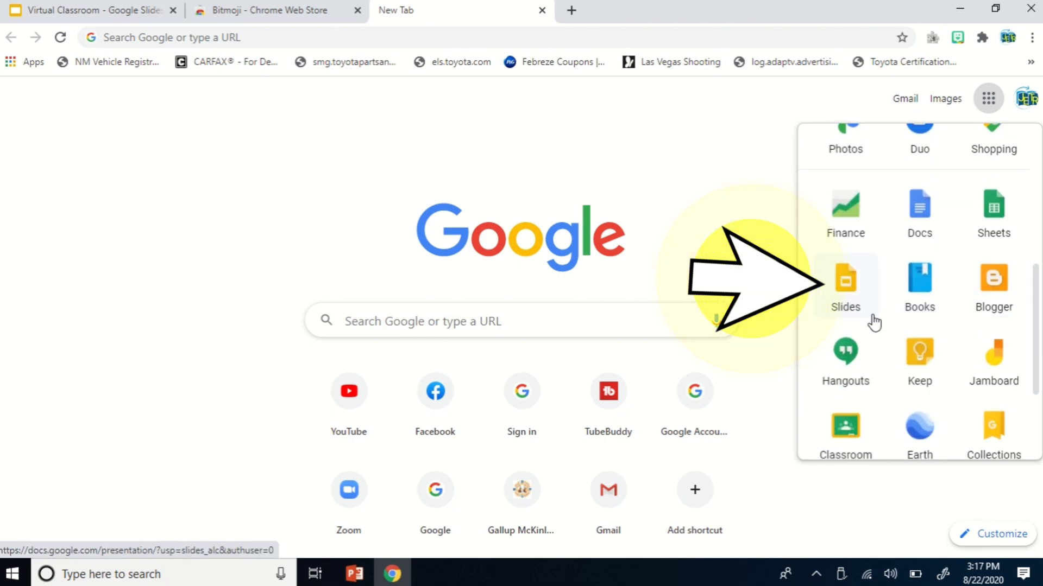
{"action": "left_click", "coordinate": [848, 298]}
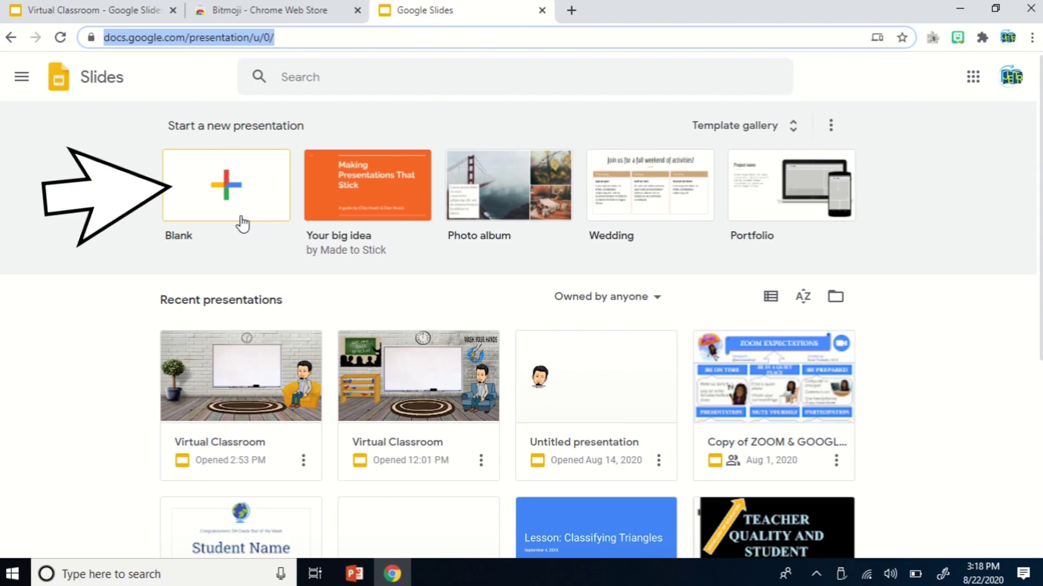
- Start a blank presentation and delete its title and subtitle placeholders
{"action": "left_click", "coordinate": [234, 193]}
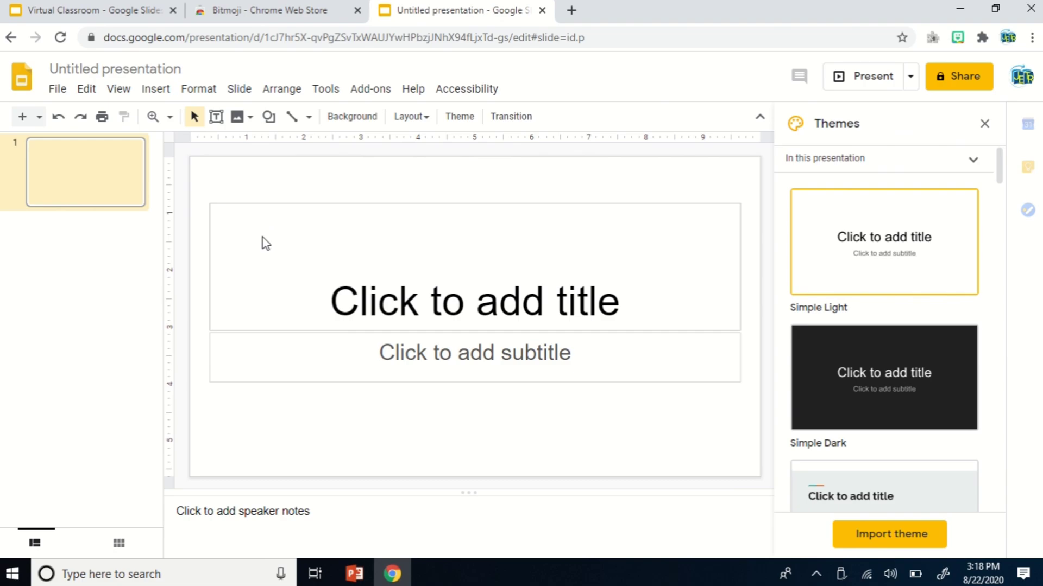
{"action": "left_click", "coordinate": [325, 332]}
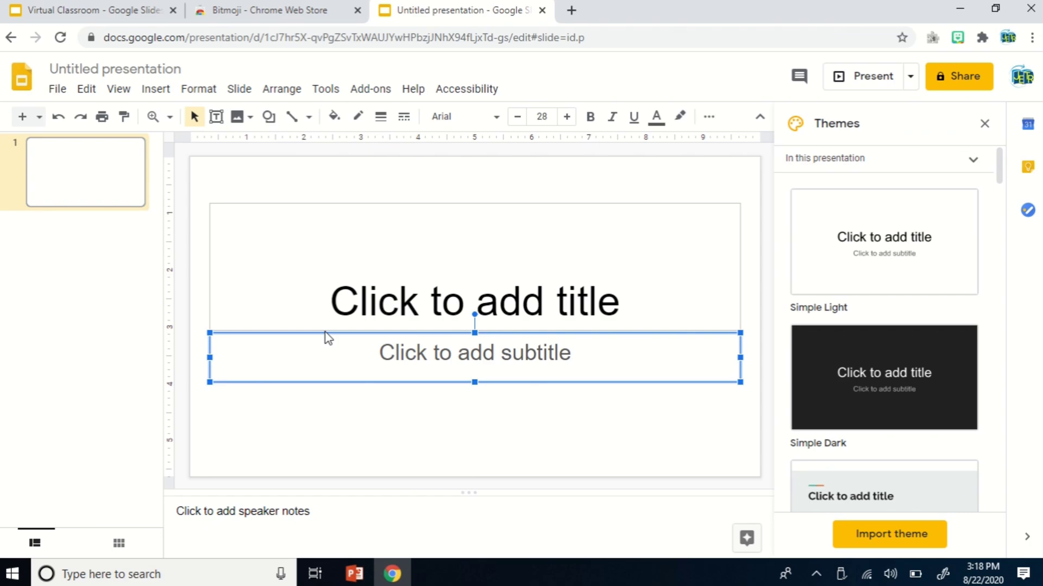
{"action": "key", "text": "Delete"}
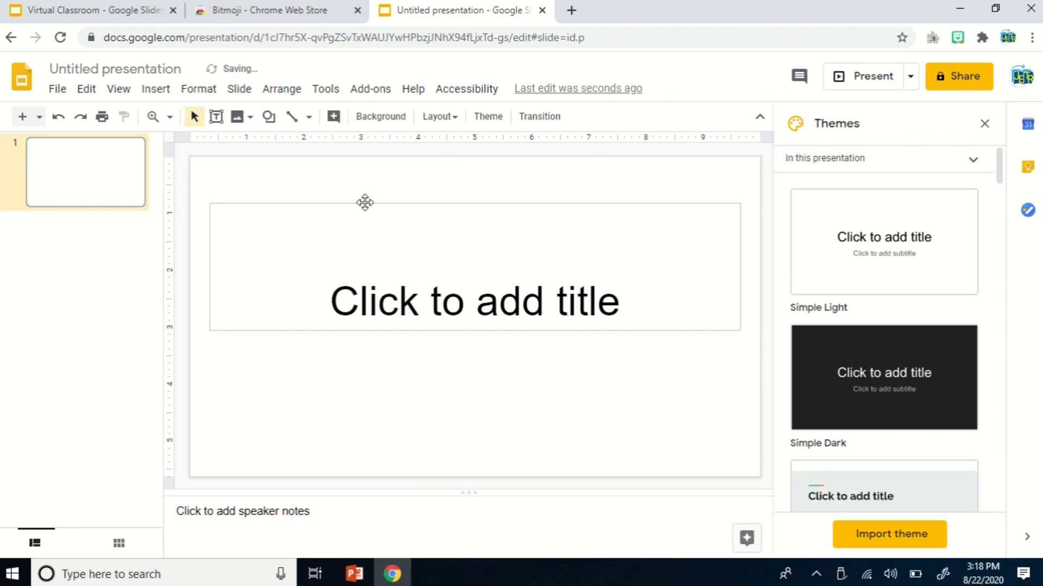
{"action": "left_click", "coordinate": [365, 202]}
{"action": "key", "text": "Delete"}
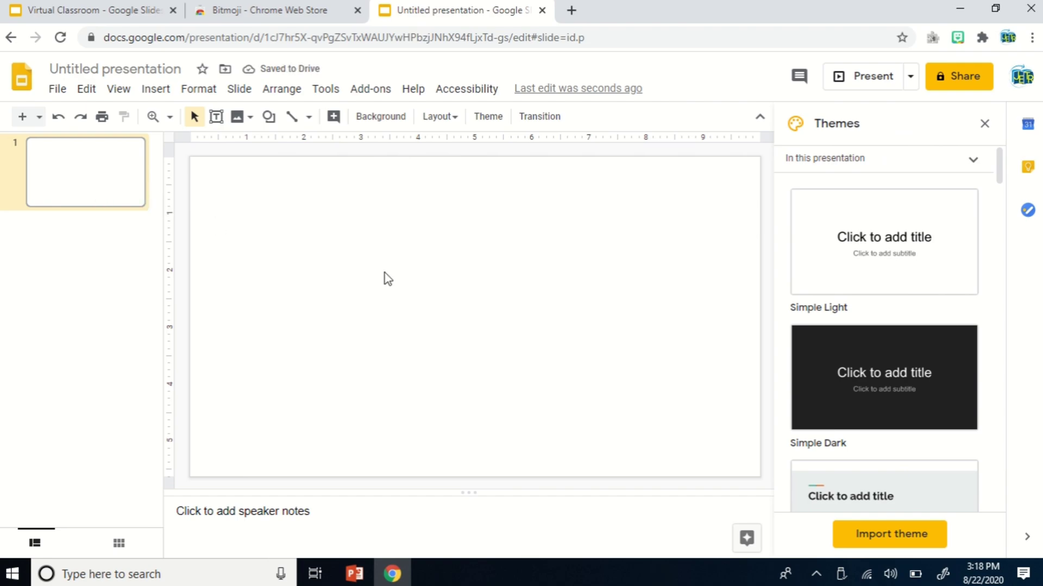
- Rename the presentation to 'Virtual Classroom' and open a new browser tab
{"action": "left_click", "coordinate": [107, 71]}
{"action": "type", "text": "Vi"}
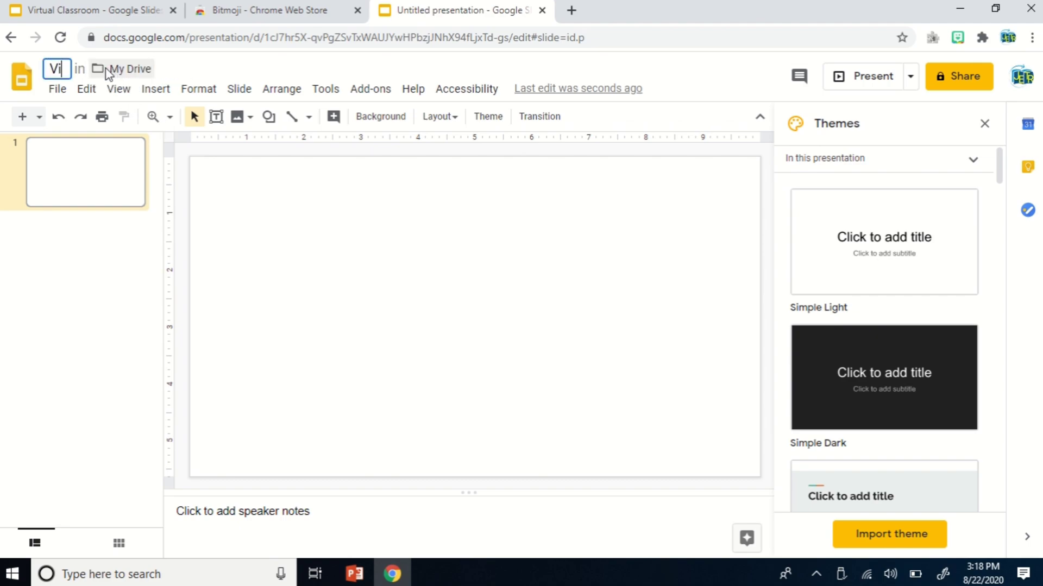
{"action": "type", "text": "rtual Cla"}
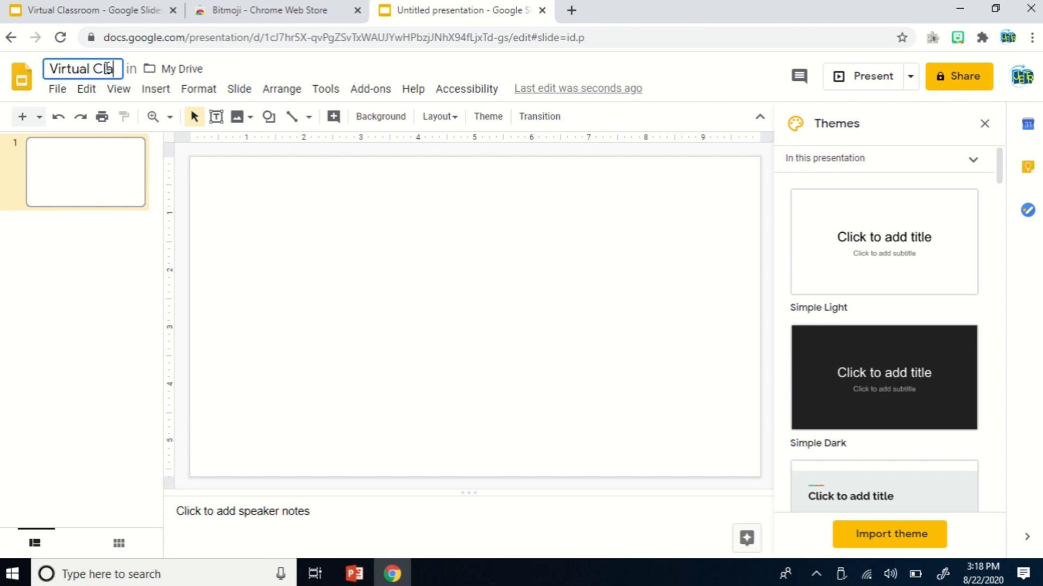
{"action": "type", "text": "ssroom"}
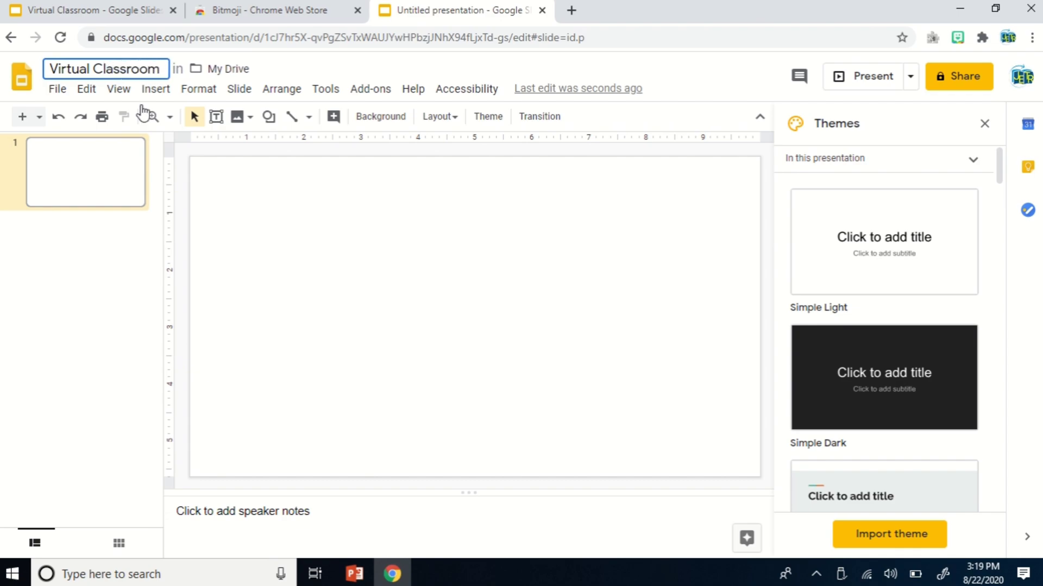
{"action": "left_click", "coordinate": [302, 243]}
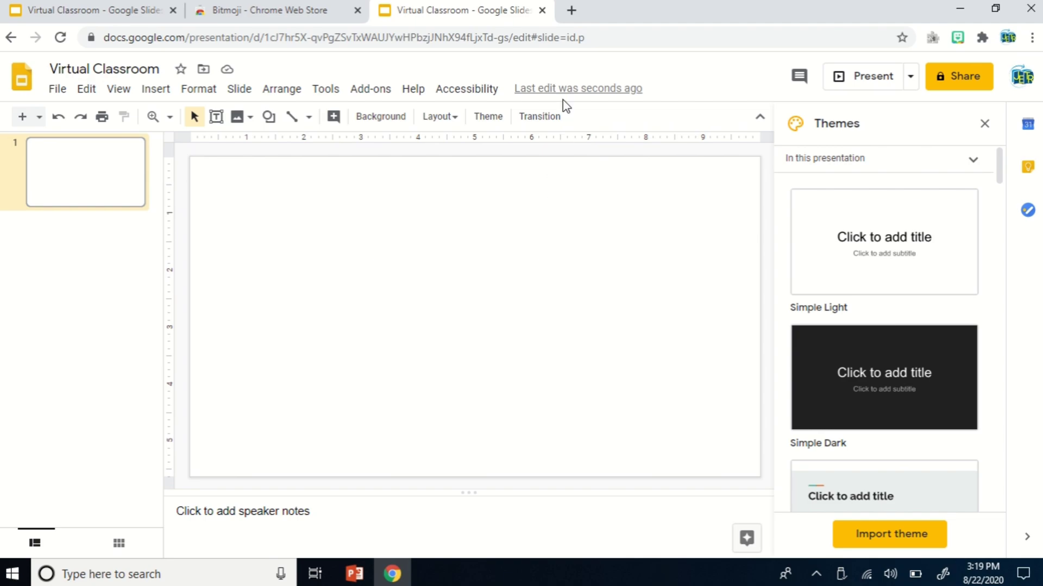
{"action": "left_click", "coordinate": [572, 10]}
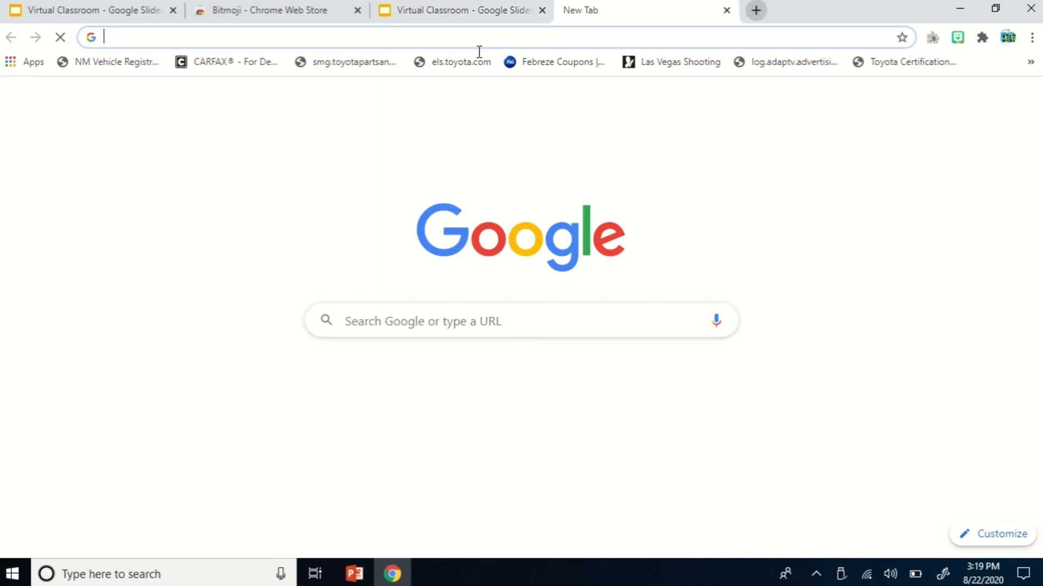
- Search 'bitmoji extension', open its Chrome Web Store page, then return to Virtual Classroom
{"action": "type", "text": "bitmo"}
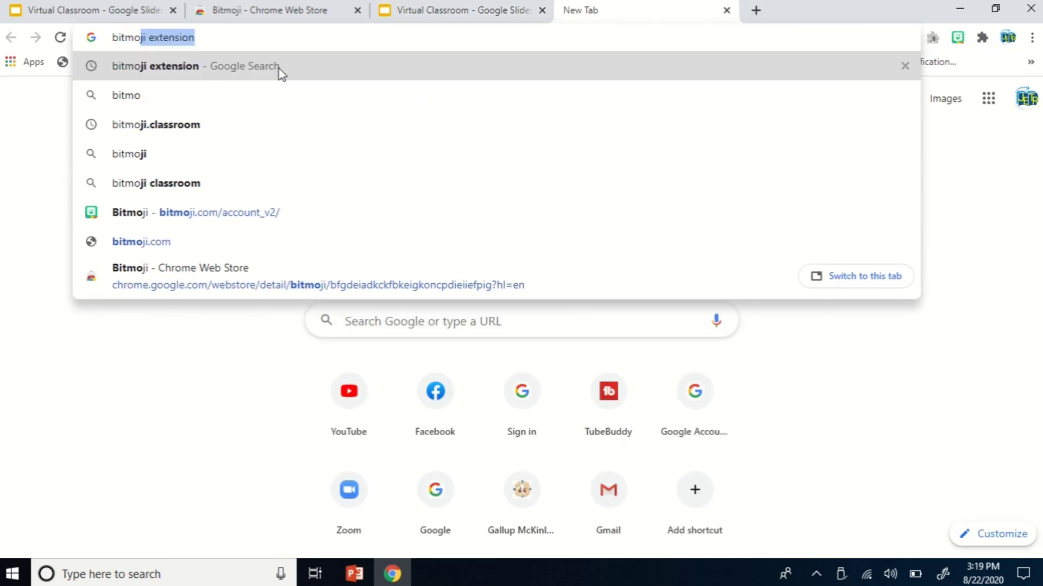
{"action": "key", "text": "Right"}
{"action": "key", "text": "Return"}
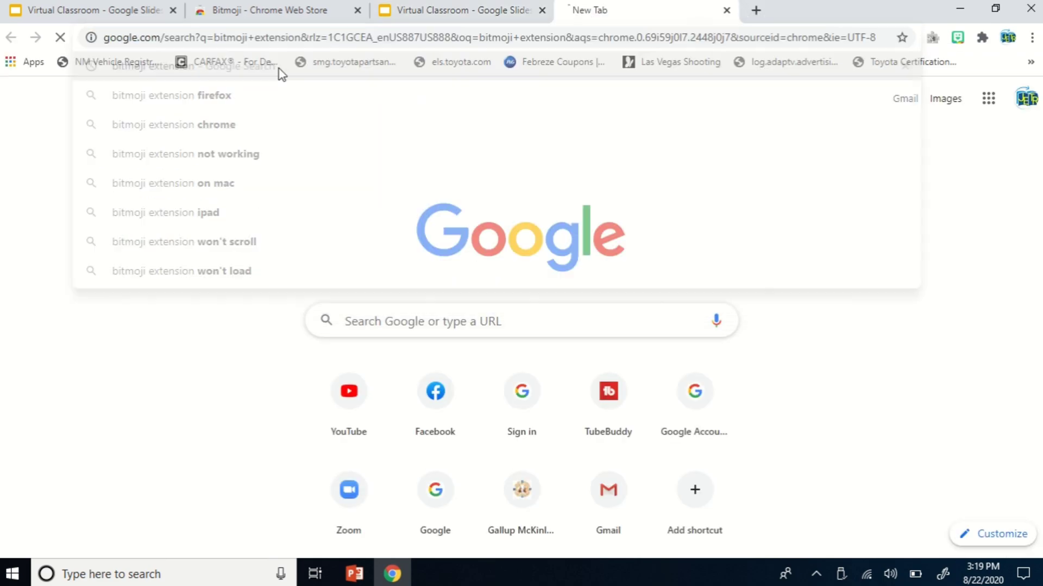
{"action": "left_click", "coordinate": [168, 214]}
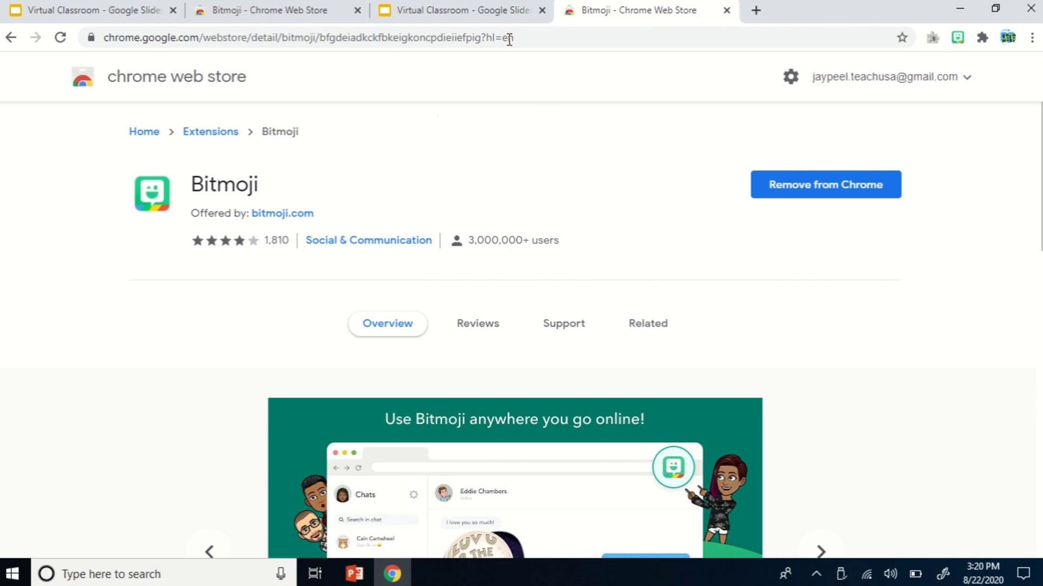
{"action": "left_click", "coordinate": [481, 10]}
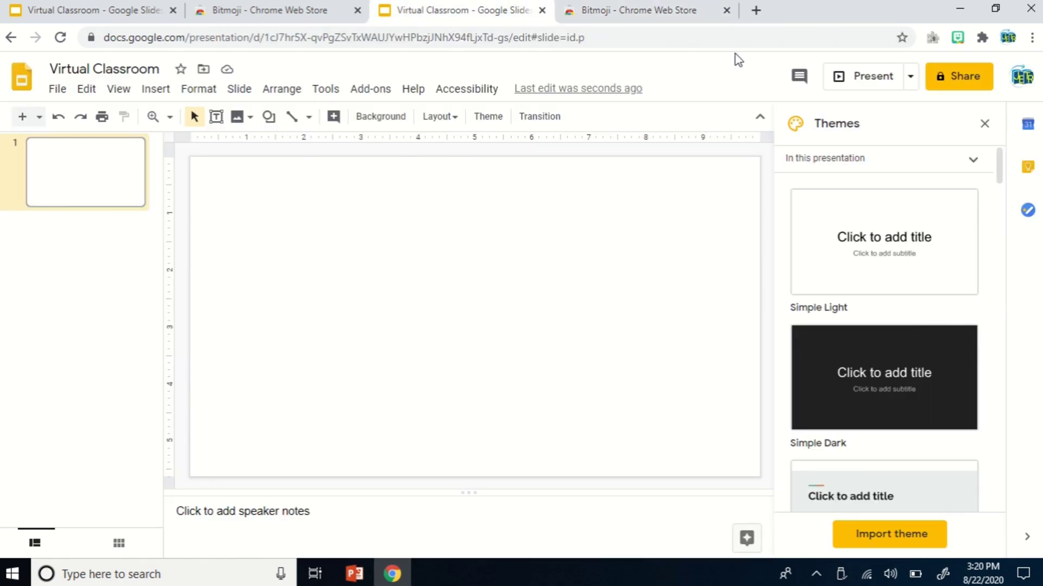
{"action": "left_click", "coordinate": [958, 42]}
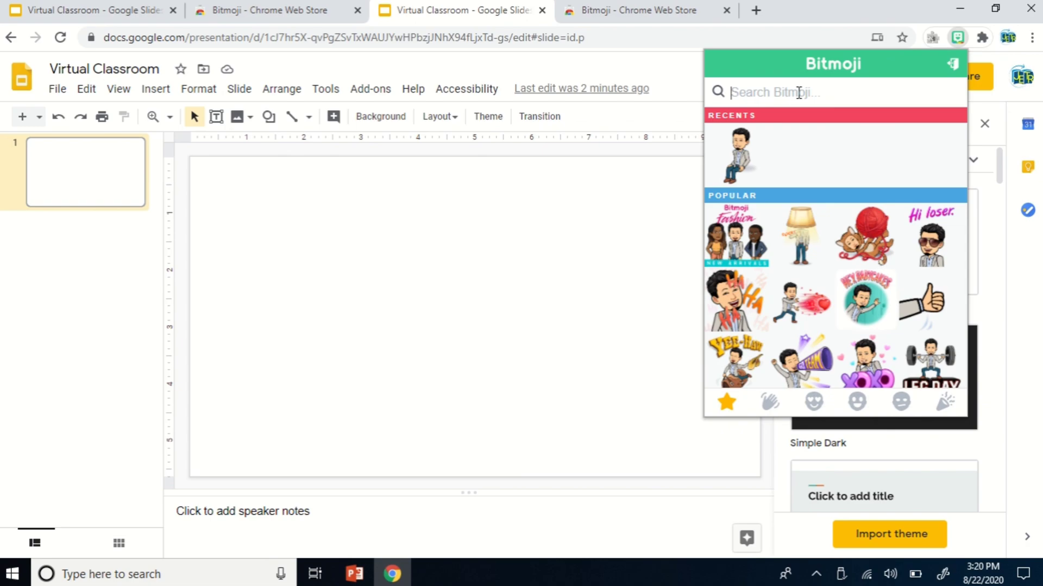
{"action": "left_click", "coordinate": [671, 65]}
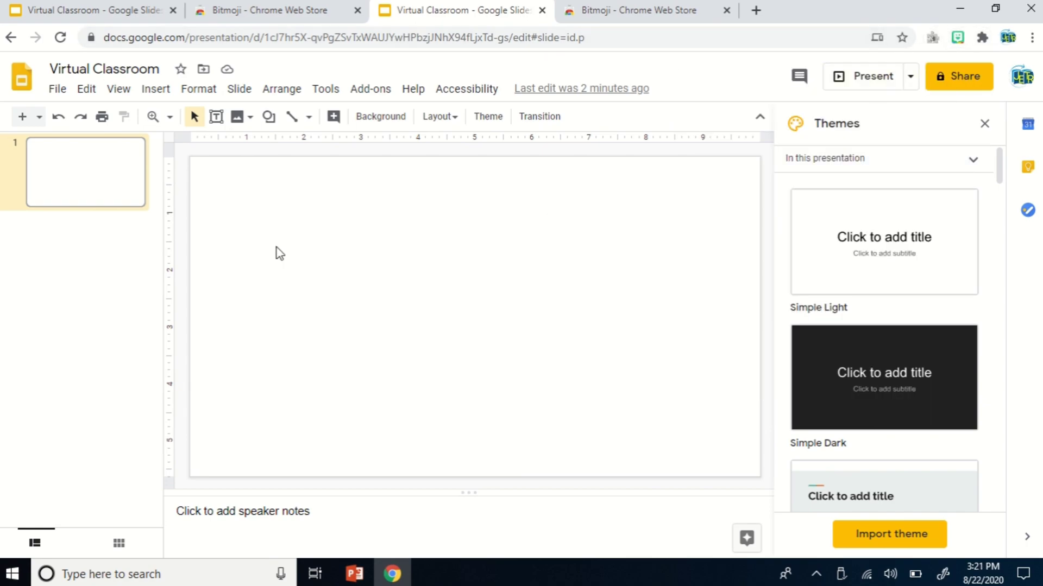
- In slide 1's background settings, search the web for 'wall and' floor images
{"action": "left_click", "coordinate": [104, 186]}
{"action": "left_click", "coordinate": [372, 122]}
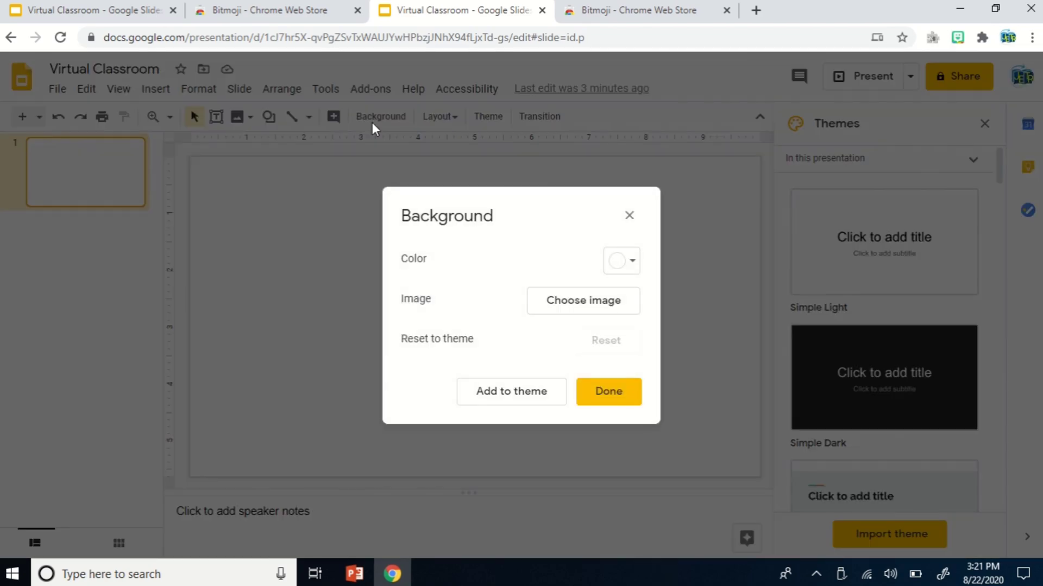
{"action": "left_click", "coordinate": [582, 308]}
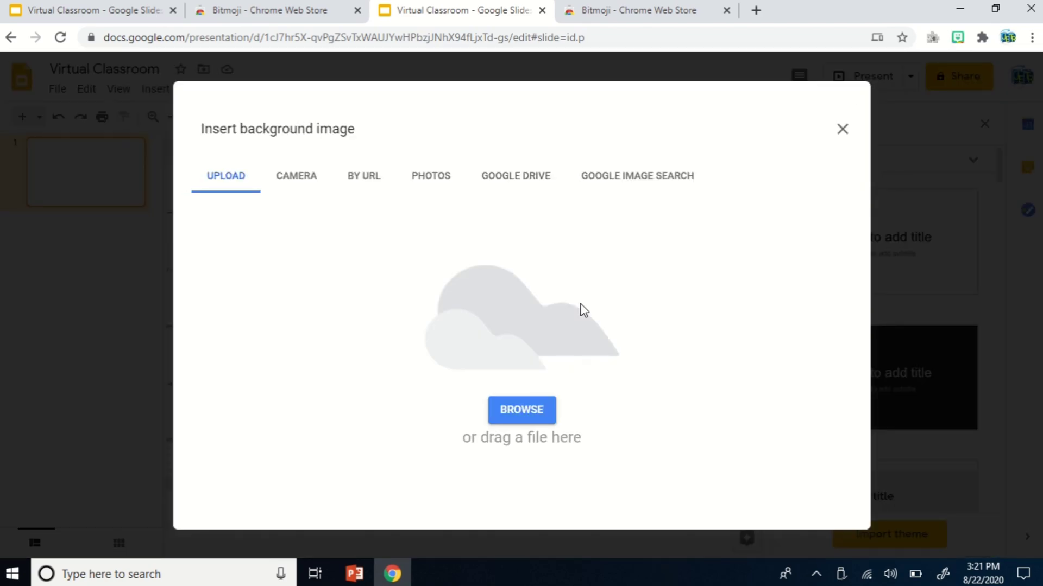
{"action": "left_click", "coordinate": [670, 185]}
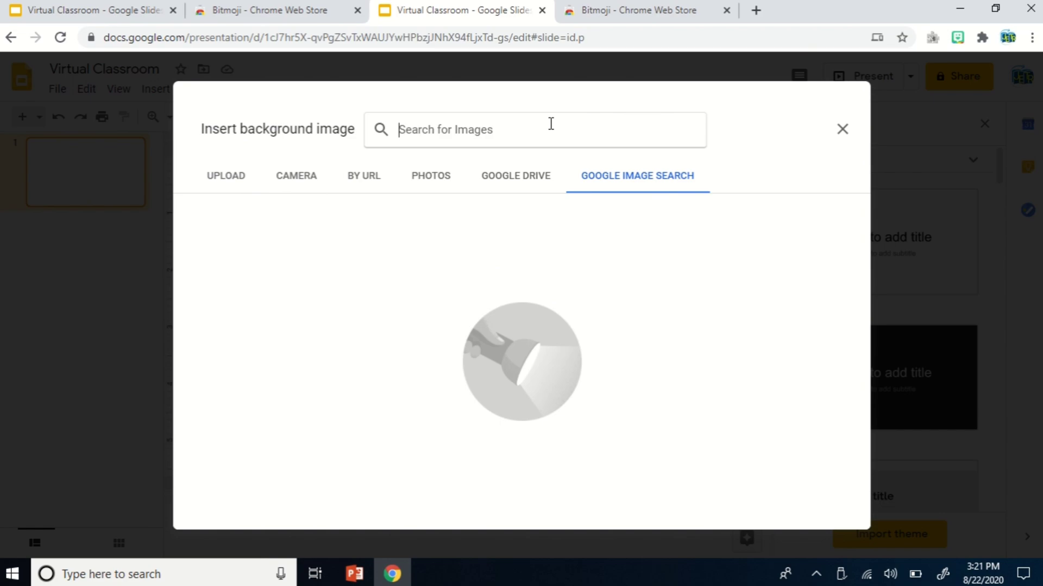
{"action": "type", "text": "wall and"}
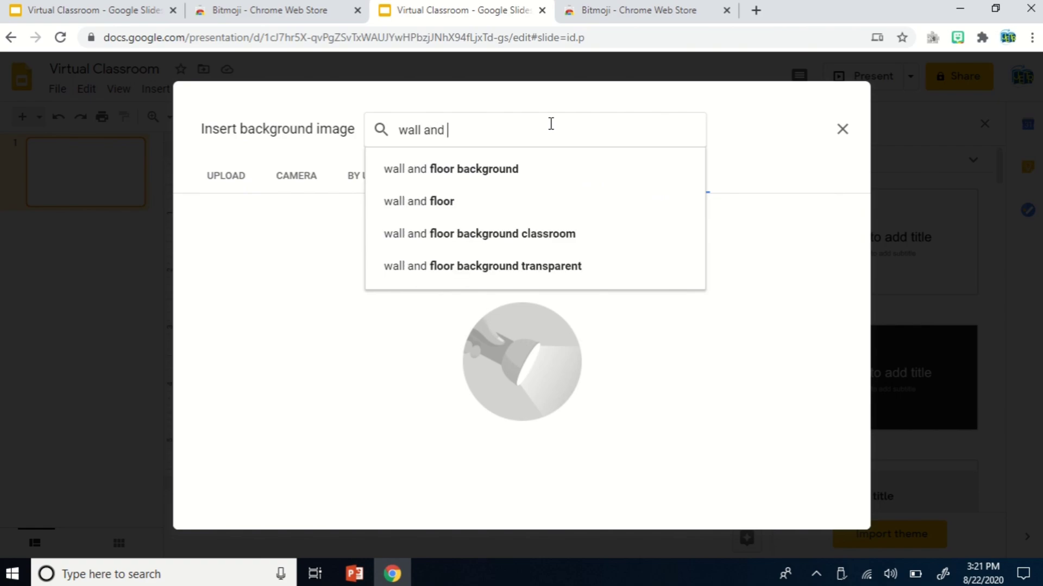
{"action": "left_click", "coordinate": [494, 179]}
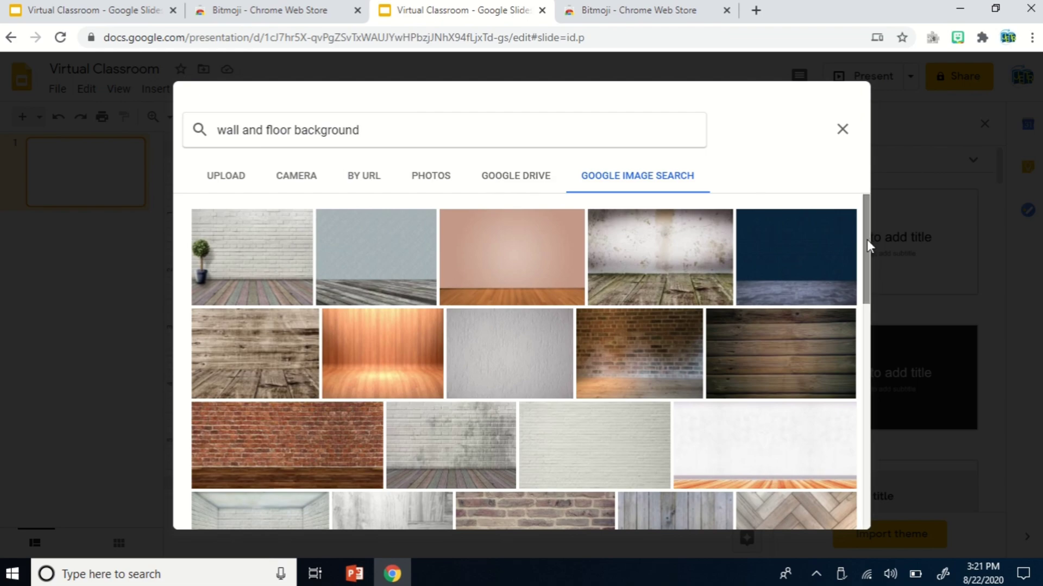
- Set the white brick-wall-and-floor image as the slide background
{"action": "left_click_drag", "start_coordinate": [866, 240], "coordinate": [871, 296]}
{"action": "scroll", "coordinate": [872, 402], "scroll_direction": "up", "scroll_amount": 15}
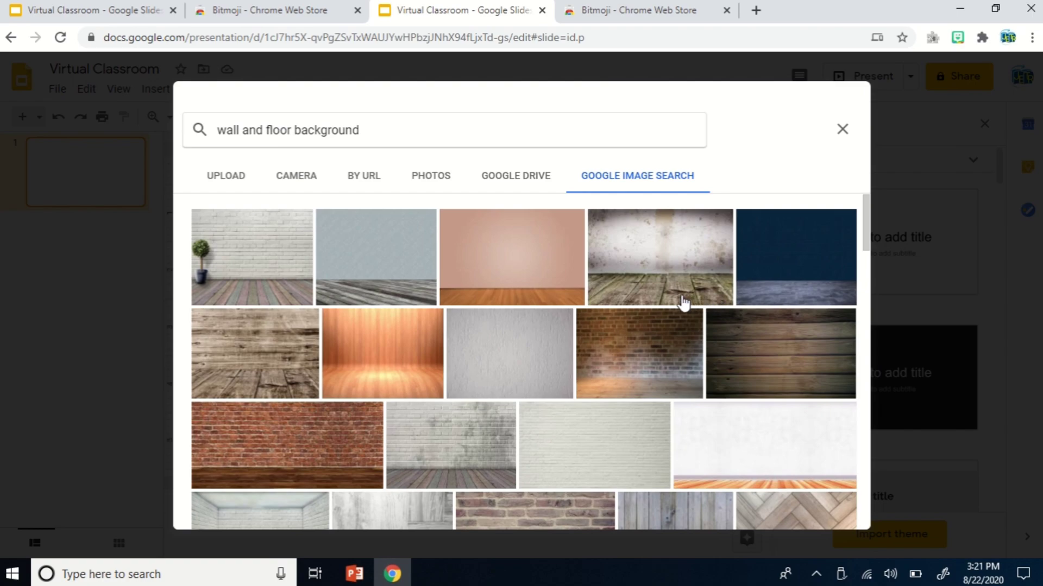
{"action": "left_click", "coordinate": [244, 269]}
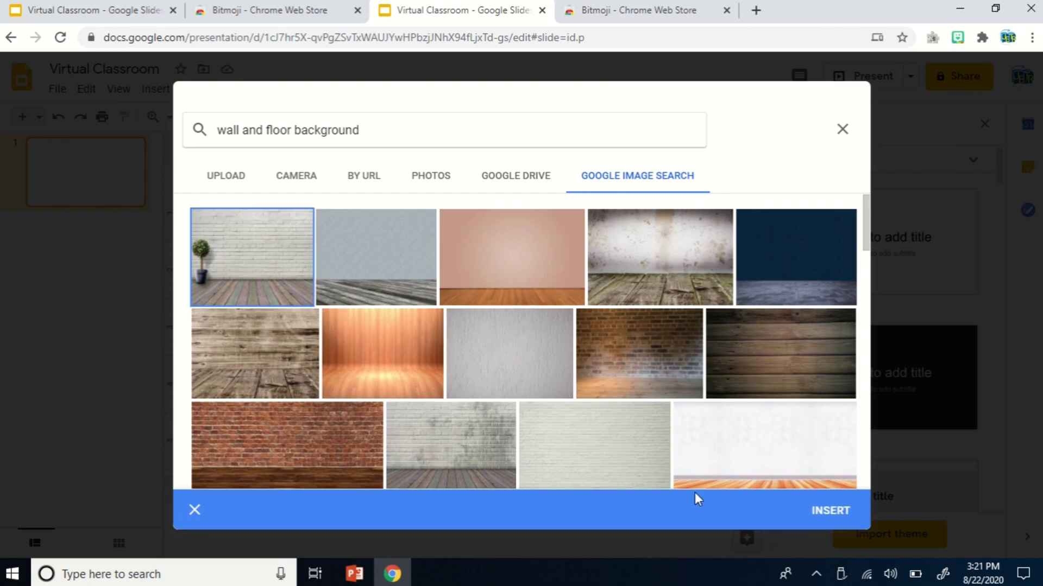
{"action": "left_click", "coordinate": [257, 282]}
{"action": "left_click", "coordinate": [245, 268]}
{"action": "left_click", "coordinate": [831, 514]}
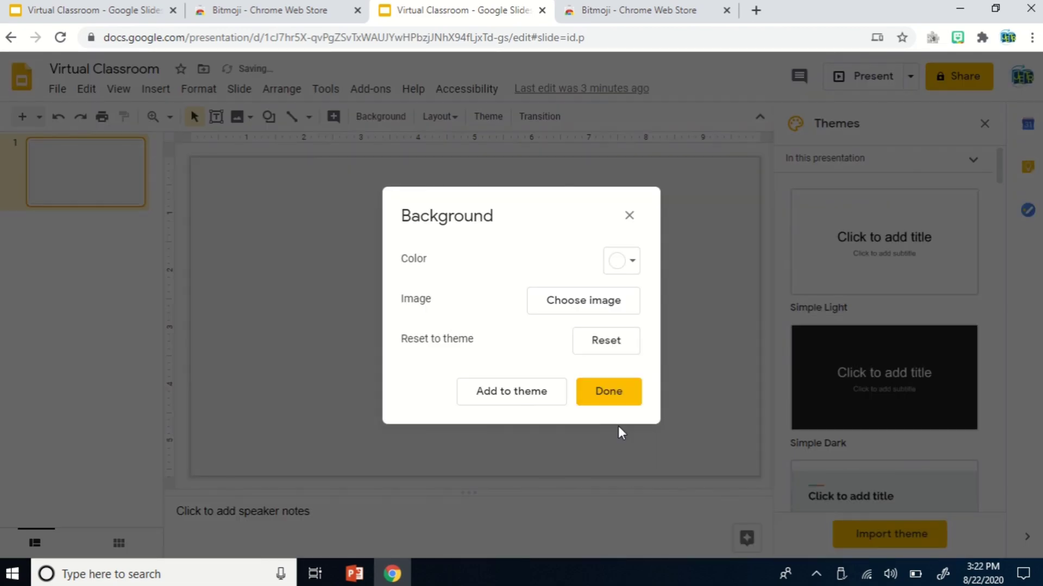
{"action": "left_click", "coordinate": [610, 401]}
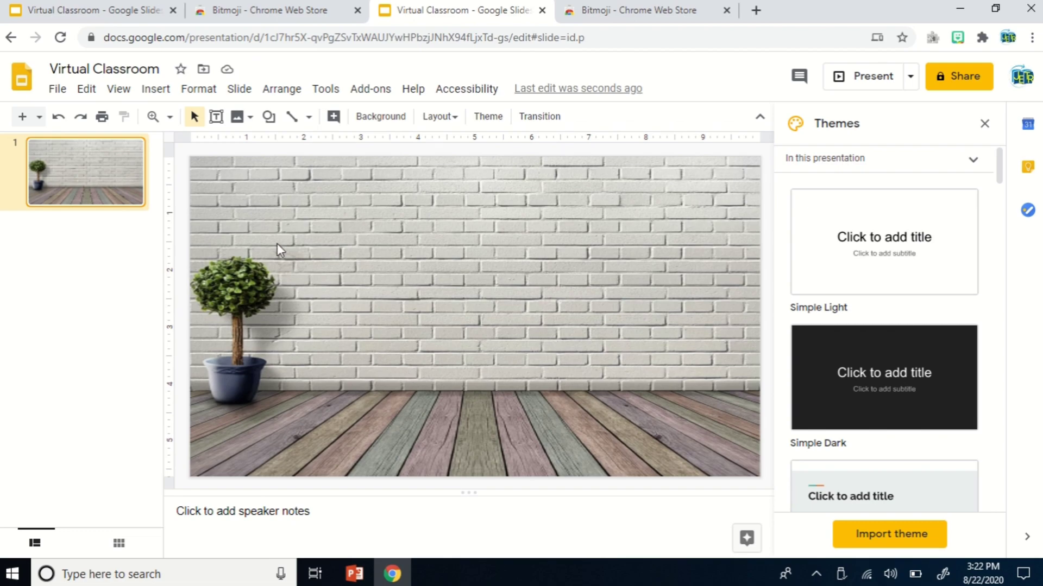
- Insert the third result of a 'white board' web image search onto the slide
{"action": "left_click", "coordinate": [157, 90]}
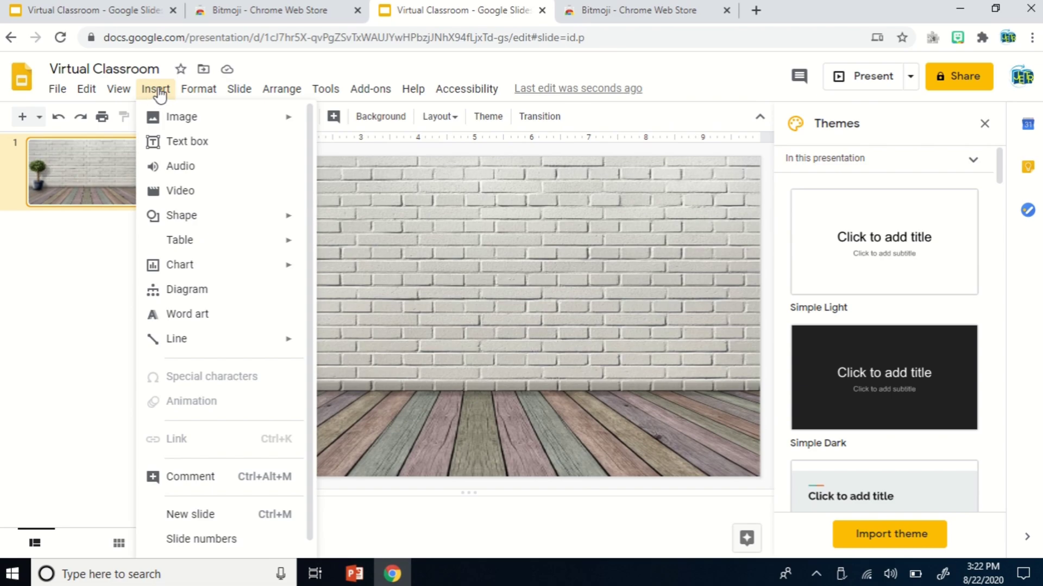
{"action": "left_click", "coordinate": [162, 93]}
{"action": "left_click", "coordinate": [162, 95]}
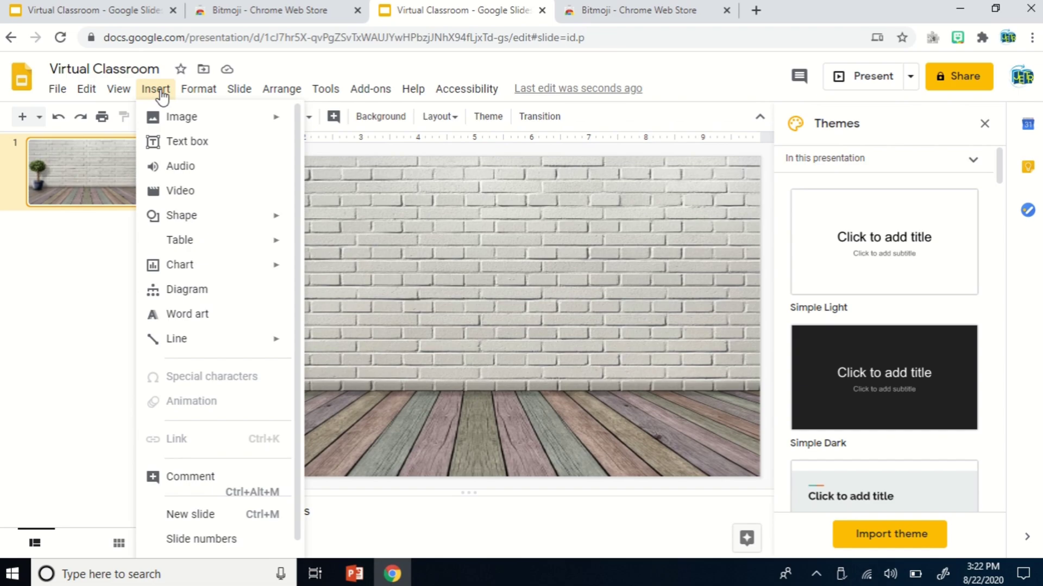
{"action": "mouse_move", "coordinate": [185, 121]}
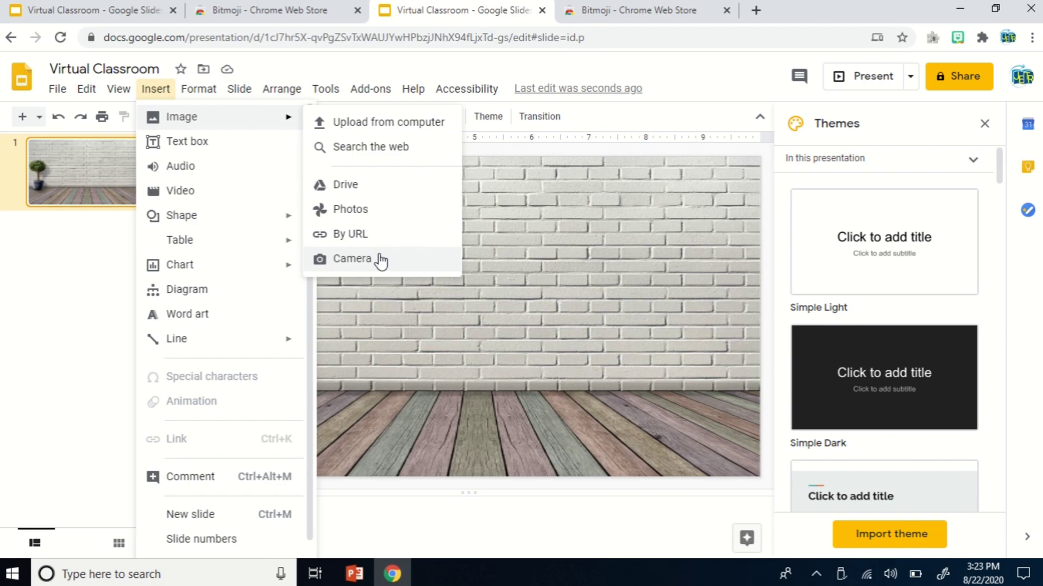
{"action": "left_click", "coordinate": [382, 158]}
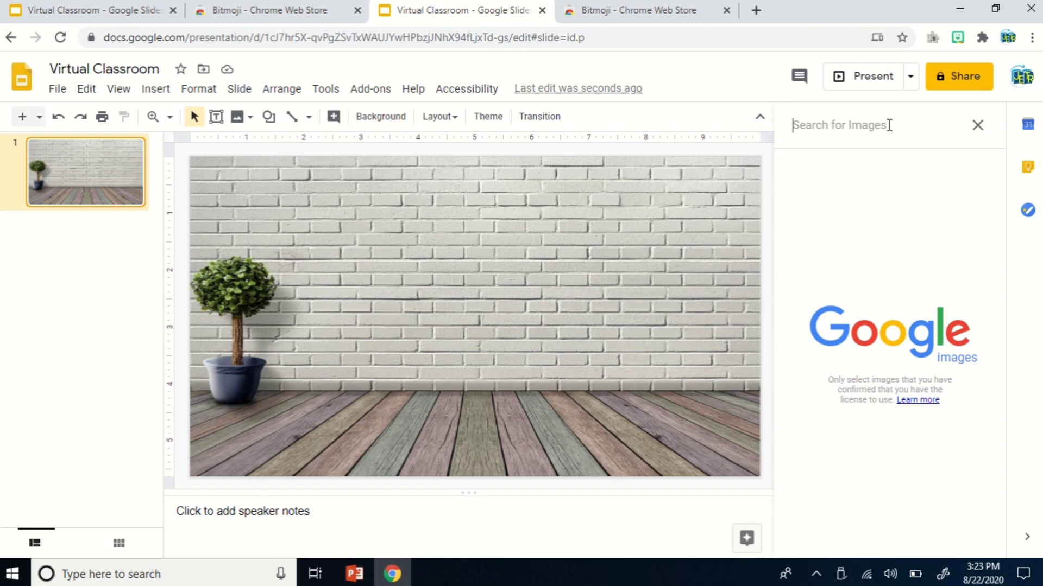
{"action": "type", "text": "white bo"}
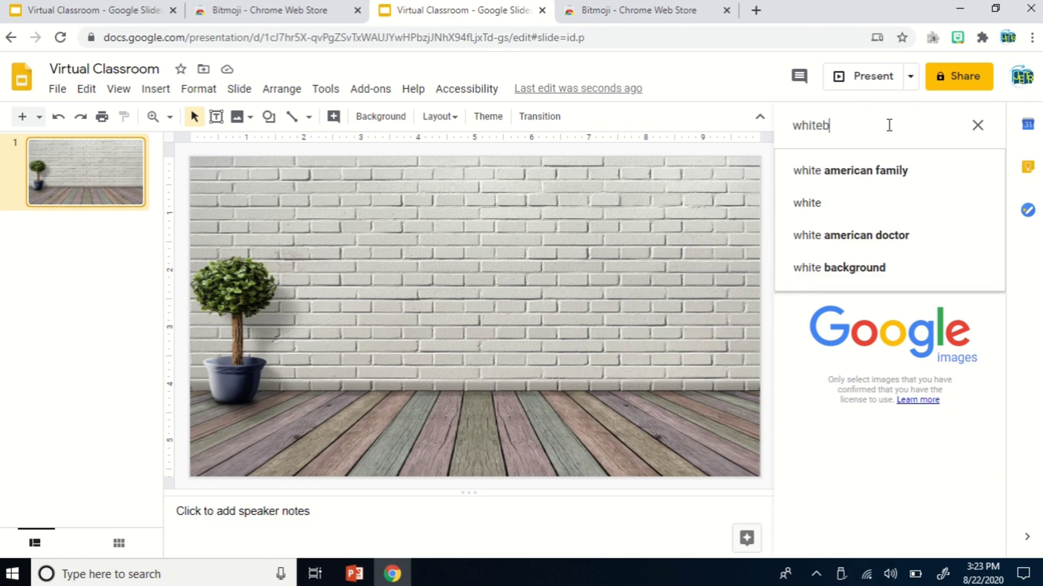
{"action": "type", "text": "ard"}
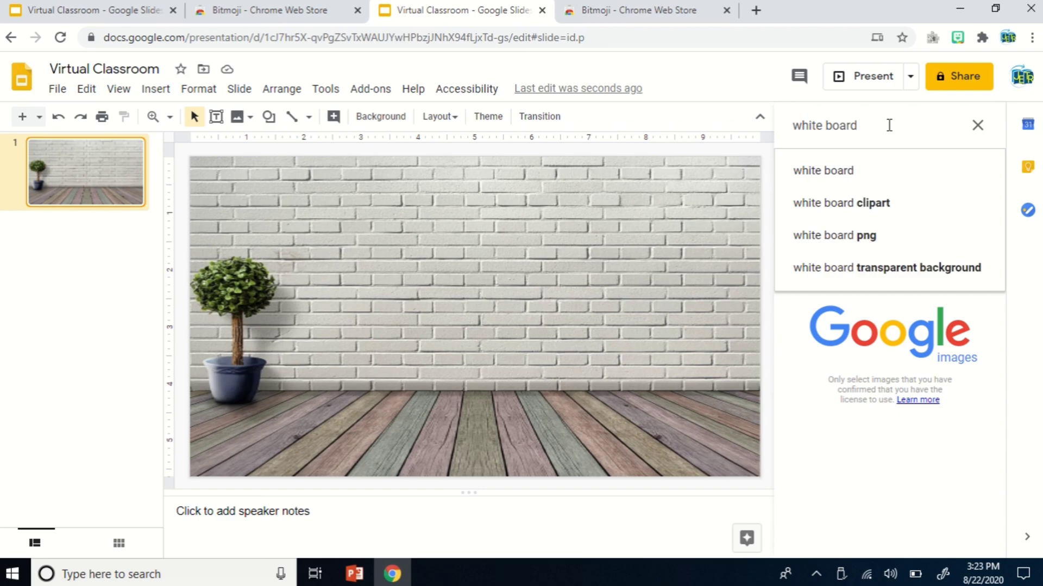
{"action": "left_click", "coordinate": [847, 174]}
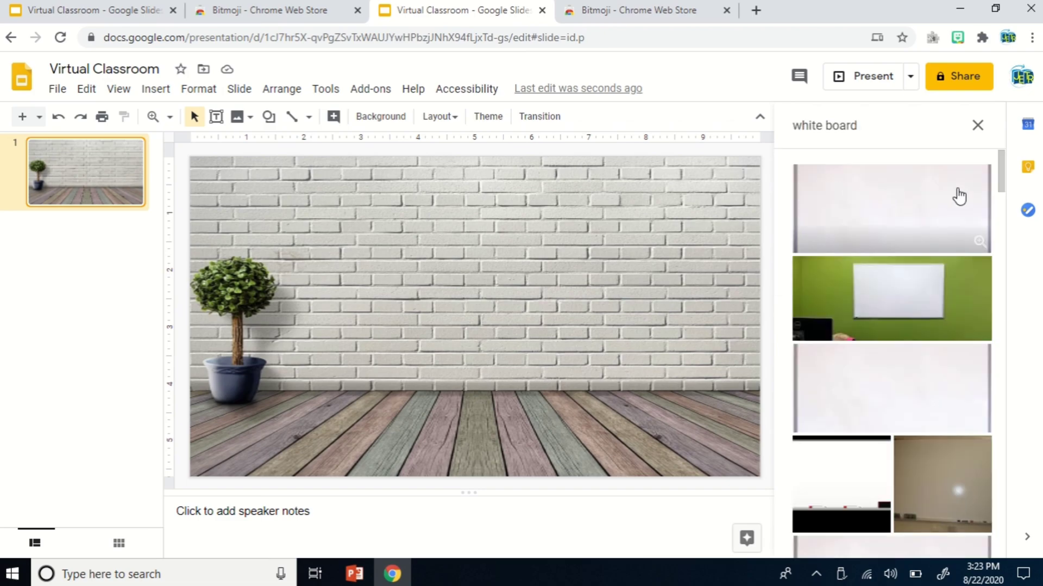
{"action": "mouse_move", "coordinate": [1002, 182]}
{"action": "left_mouse_down"}
{"action": "mouse_move", "coordinate": [1002, 358]}
{"action": "mouse_move", "coordinate": [1002, 171]}
{"action": "left_mouse_up"}
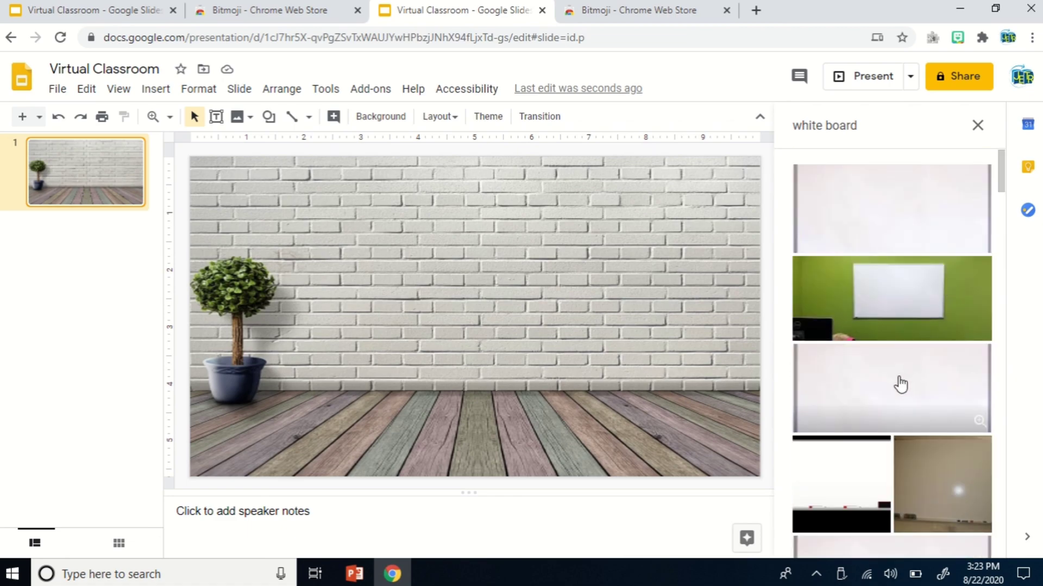
{"action": "left_click", "coordinate": [901, 384]}
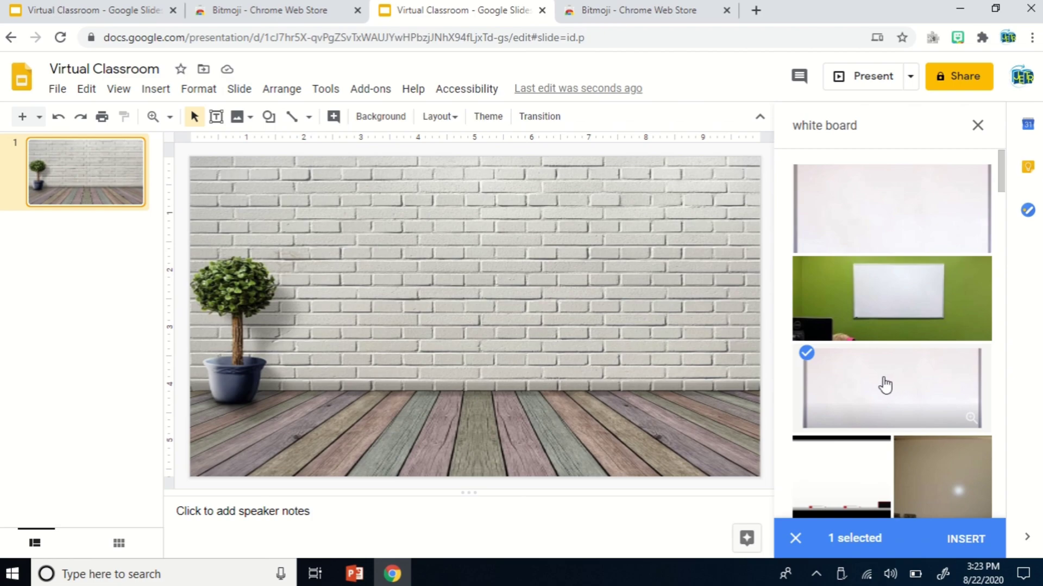
{"action": "left_click", "coordinate": [962, 540]}
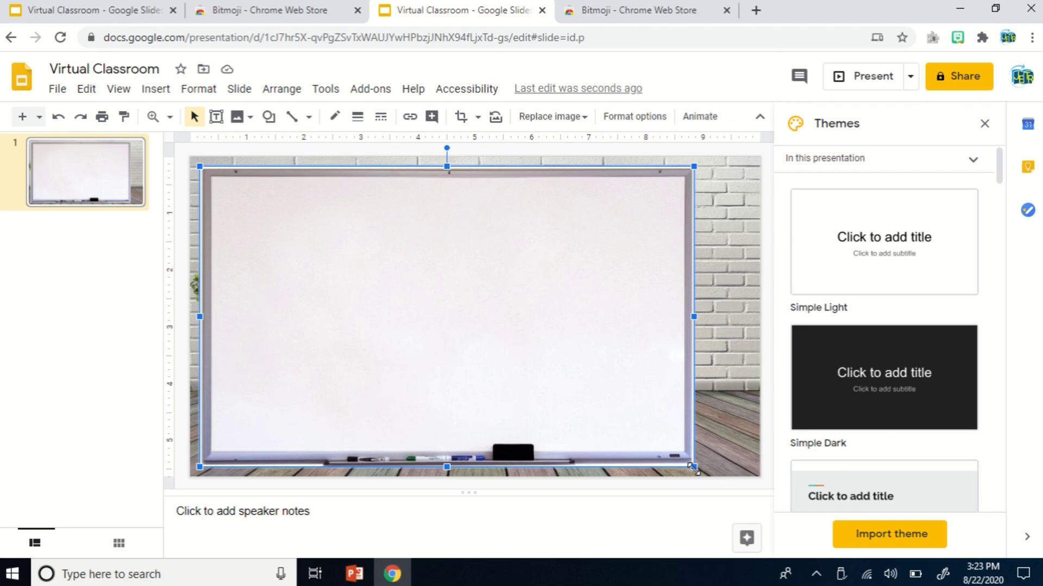
- Shrink the whiteboard by its corner and move it right toward the wall's centre
{"action": "mouse_move", "coordinate": [693, 467]}
{"action": "left_mouse_down"}
{"action": "mouse_move", "coordinate": [516, 377]}
{"action": "mouse_move", "coordinate": [398, 282]}
{"action": "mouse_move", "coordinate": [595, 418]}
{"action": "mouse_move", "coordinate": [692, 467]}
{"action": "left_mouse_up"}
{"action": "left_click_drag", "start_coordinate": [608, 428], "coordinate": [400, 282]}
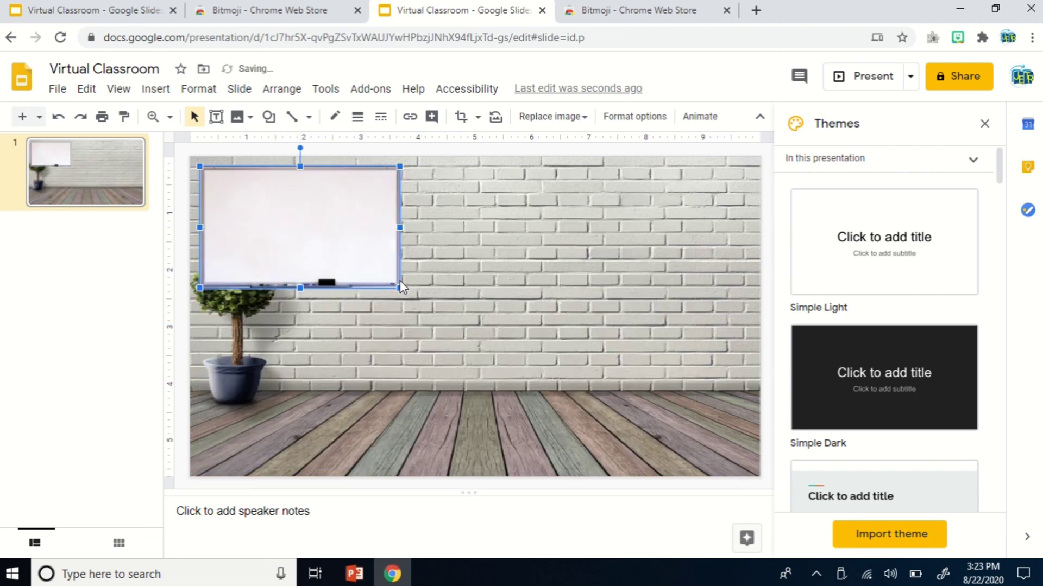
{"action": "left_click_drag", "start_coordinate": [296, 218], "coordinate": [484, 232]}
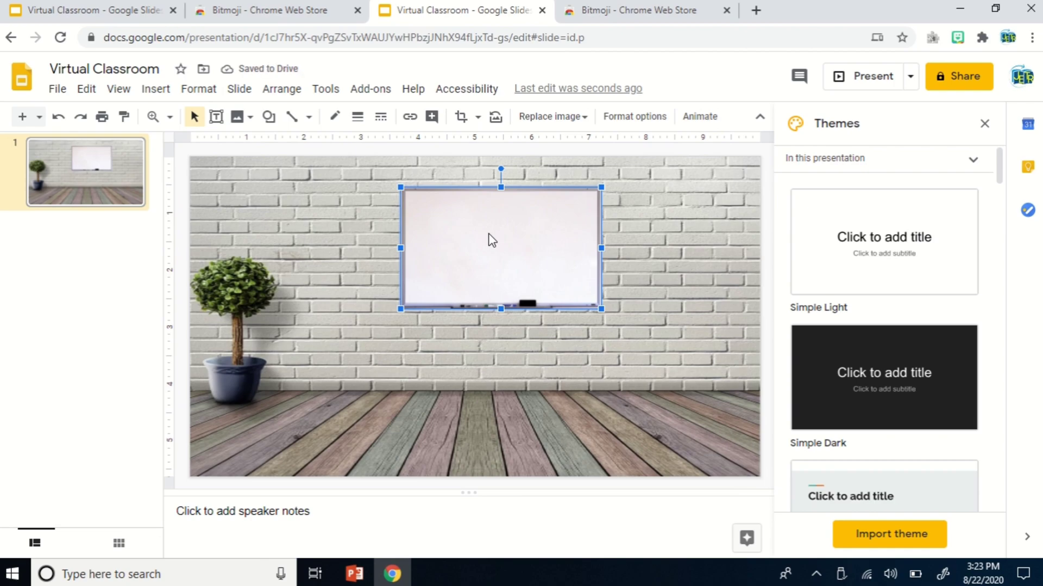
- Fine-tune the whiteboard's size and position so it sits centred on the brick wall
{"action": "key", "text": "Left"}
{"action": "key", "text": "Left"}
{"action": "key", "text": "Left"}
{"action": "key", "text": "Left"}
{"action": "key", "text": "Left"}
{"action": "key", "text": "Left"}
{"action": "key", "text": "Left"}
{"action": "key", "text": "Left"}
{"action": "key", "text": "Left"}
{"action": "key", "text": "Left"}
{"action": "key", "text": "Left"}
{"action": "key", "text": "Left"}
{"action": "key", "text": "Left"}
{"action": "key", "text": "Left"}
{"action": "key", "text": "Left"}
{"action": "key", "text": "Left"}
{"action": "key", "text": "Left"}
{"action": "key", "text": "Left"}
{"action": "key", "text": "Left"}
{"action": "key", "text": "Left"}
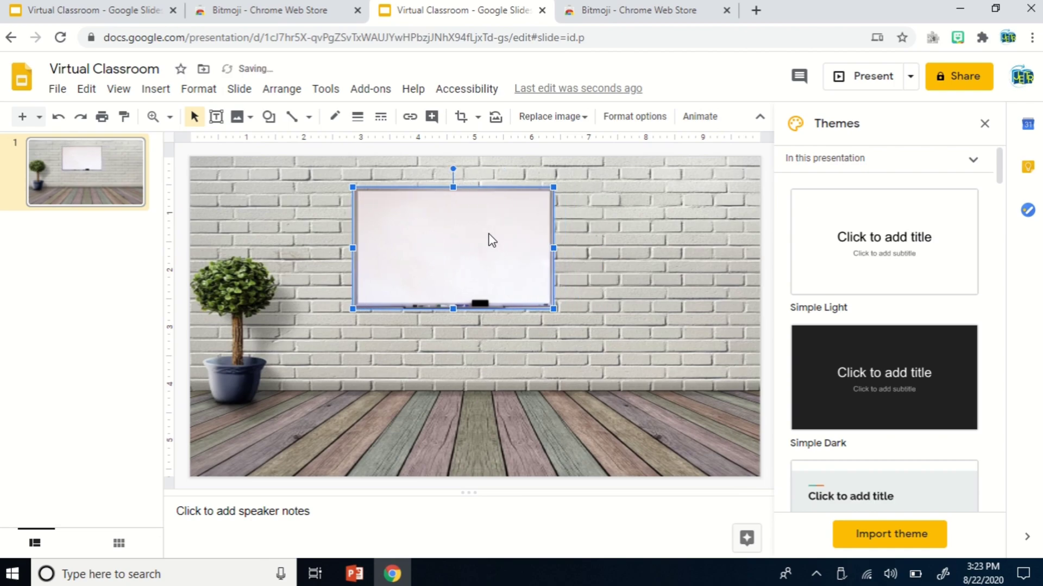
{"action": "key", "text": "Right"}
{"action": "key", "text": "Right"}
{"action": "key", "text": "Right"}
{"action": "key", "text": "Right"}
{"action": "key", "text": "Right"}
{"action": "key", "text": "Right"}
{"action": "key", "text": "Right"}
{"action": "key", "text": "Right"}
{"action": "key", "text": "Right"}
{"action": "key", "text": "Right"}
{"action": "key", "text": "Right"}
{"action": "key", "text": "Right"}
{"action": "key", "text": "Right"}
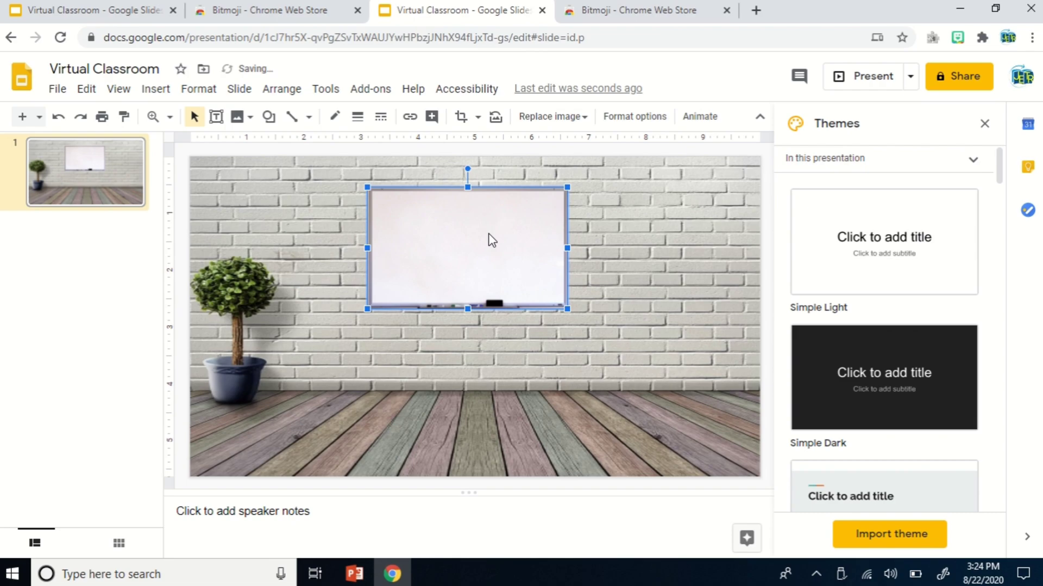
{"action": "key", "text": "Right"}
{"action": "key", "text": "Right"}
{"action": "key", "text": "Right"}
{"action": "key", "text": "Right"}
{"action": "key", "text": "Right"}
{"action": "key", "text": "Right"}
{"action": "key", "text": "Right"}
{"action": "key", "text": "Down"}
{"action": "key", "text": "Down"}
{"action": "key", "text": "Down"}
{"action": "key", "text": "Down"}
{"action": "key", "text": "Down"}
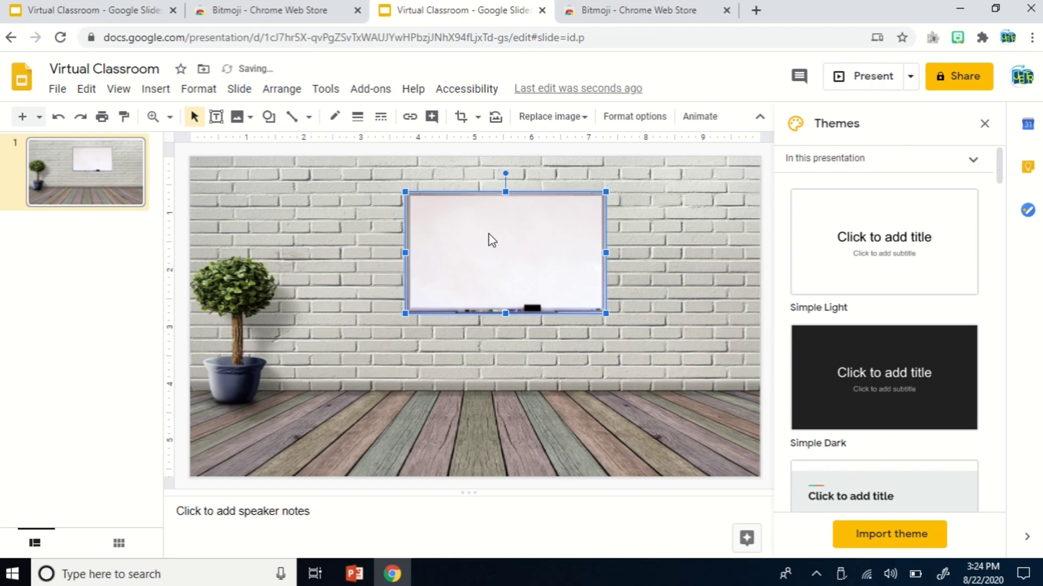
{"action": "key", "text": "Left"}
{"action": "key", "text": "Left"}
{"action": "key", "text": "Left"}
{"action": "key", "text": "Up"}
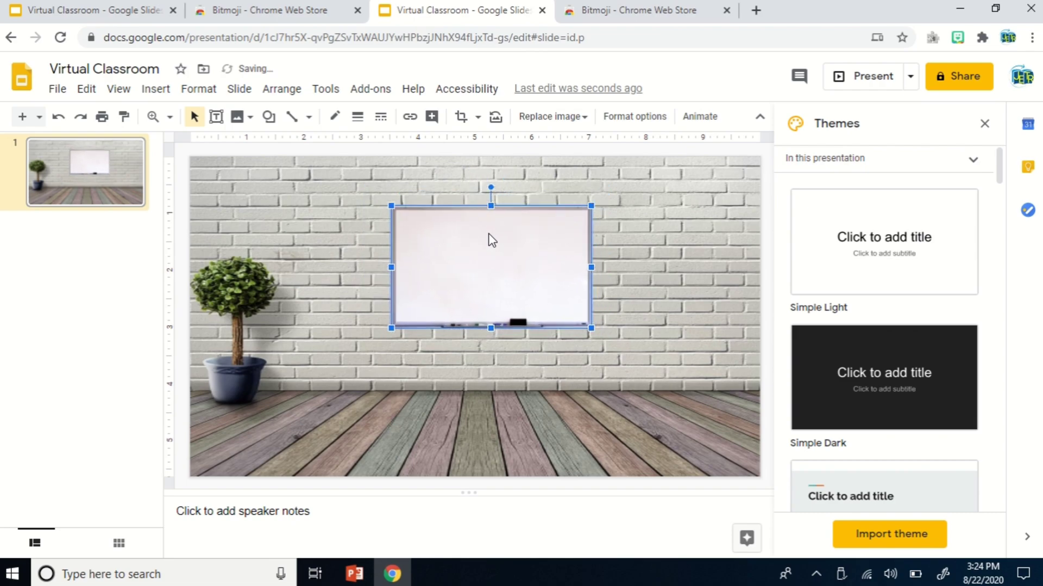
{"action": "left_click_drag", "start_coordinate": [590, 328], "coordinate": [641, 366]}
{"action": "left_click_drag", "start_coordinate": [563, 314], "coordinate": [534, 302]}
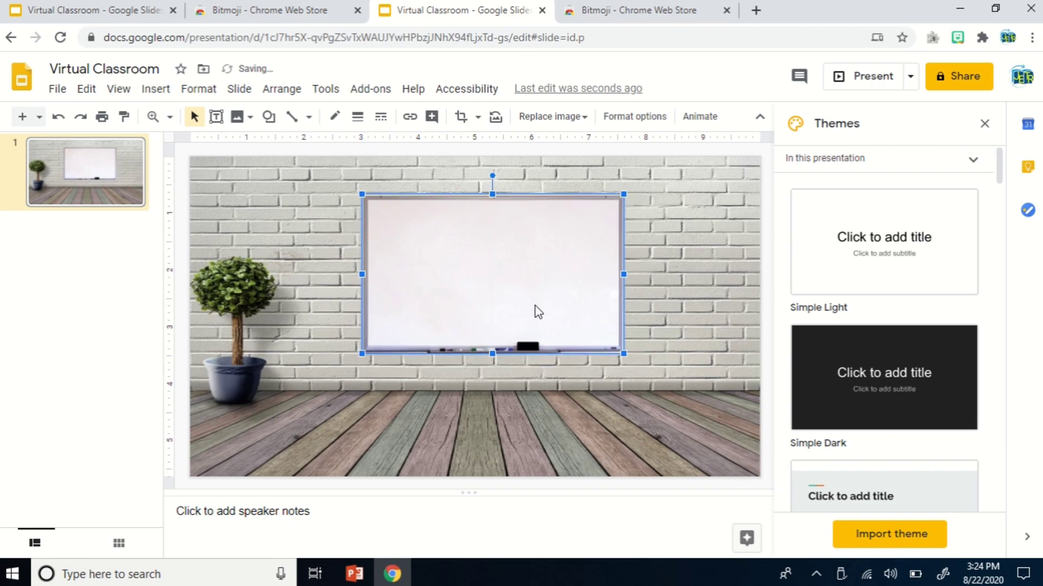
{"action": "left_click", "coordinate": [520, 431]}
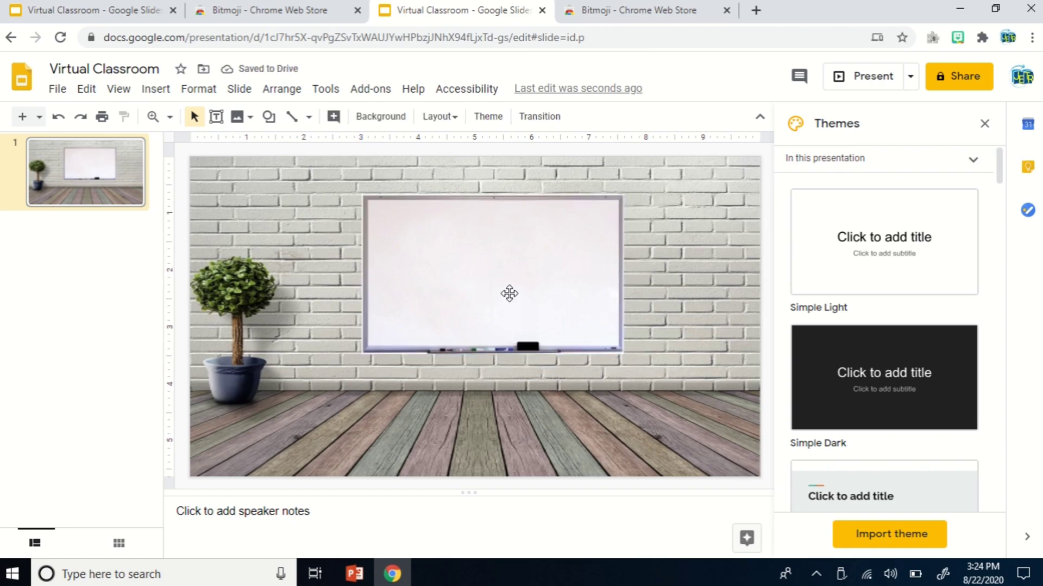